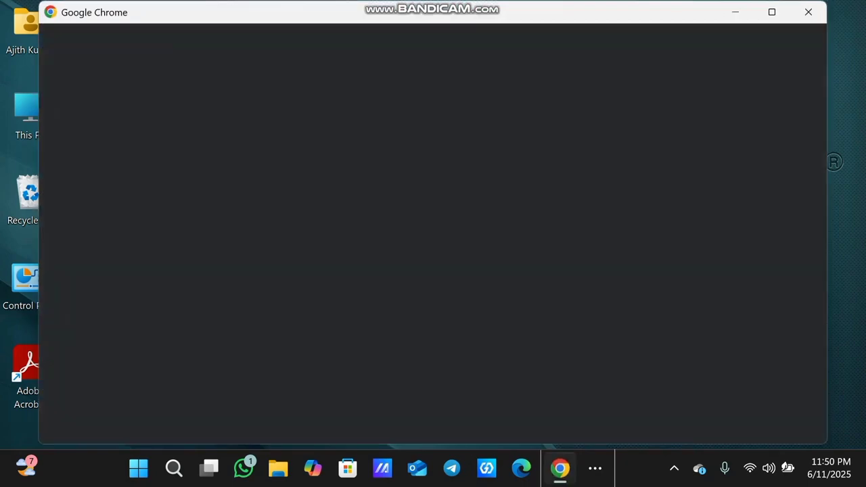
Choose the Chrome profile, search for 'virtualbox download' and scroll through the results
left_click(287, 313)
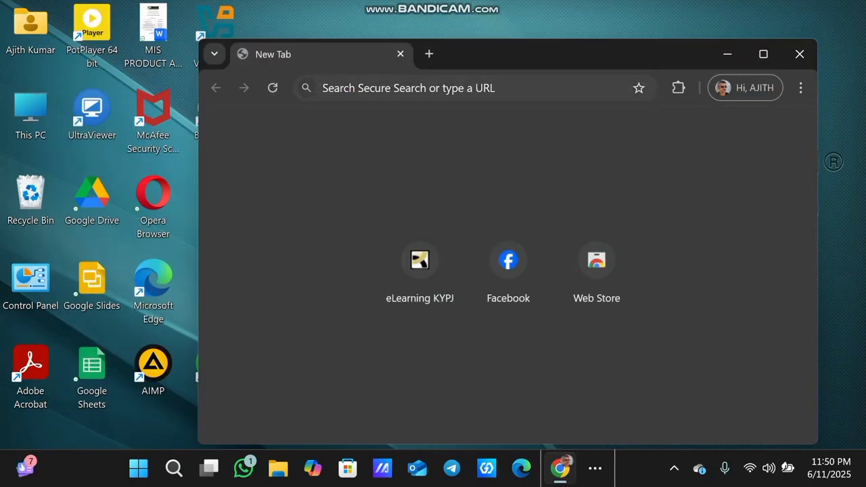
type("virtu")
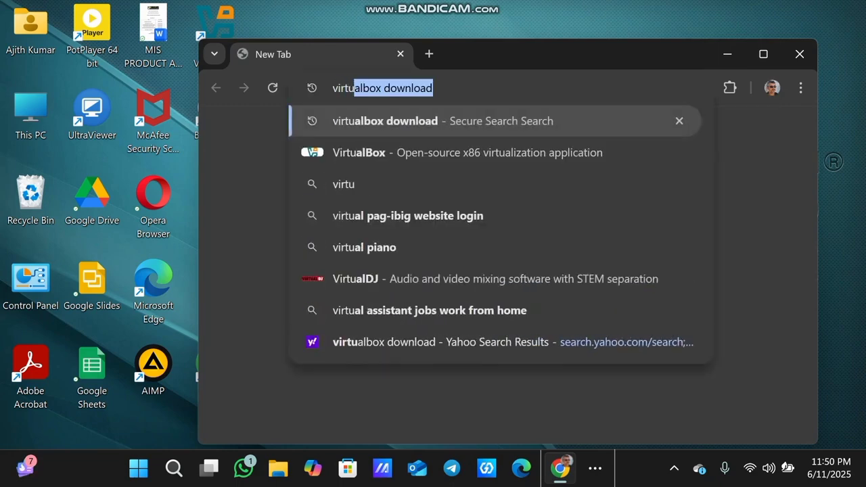
key("Return")
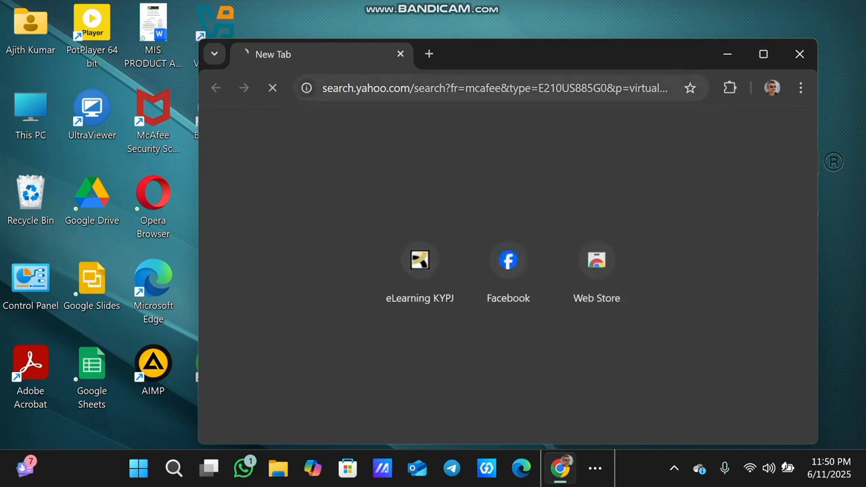
scroll(504, 270, "down", 2)
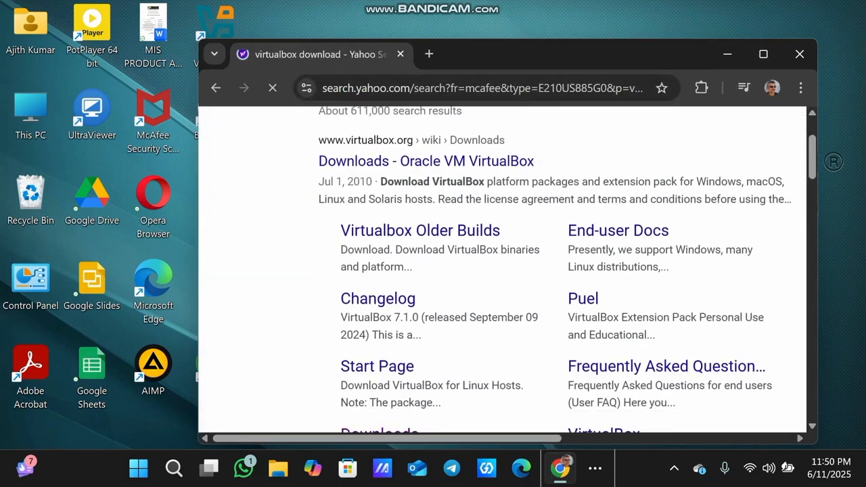
scroll(379, 294, "down", 1)
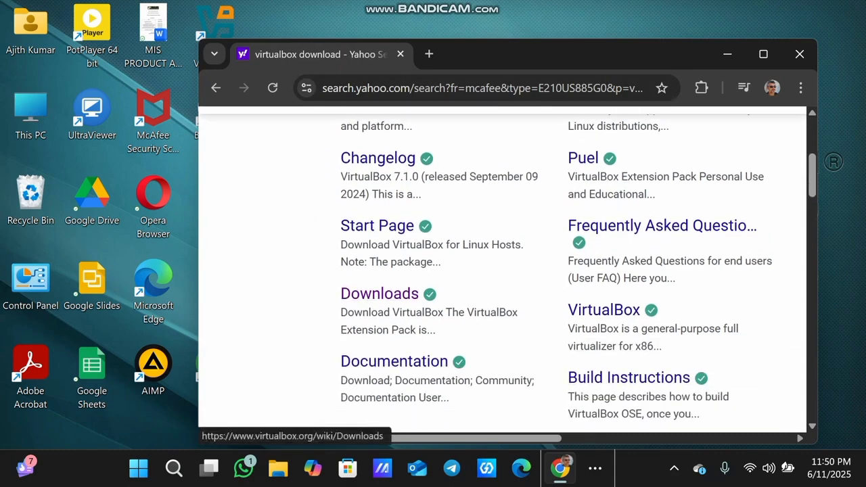
Open the VirtualBox Downloads page in a new tab and review the 7.1.10 platform packages
left_click(379, 294)
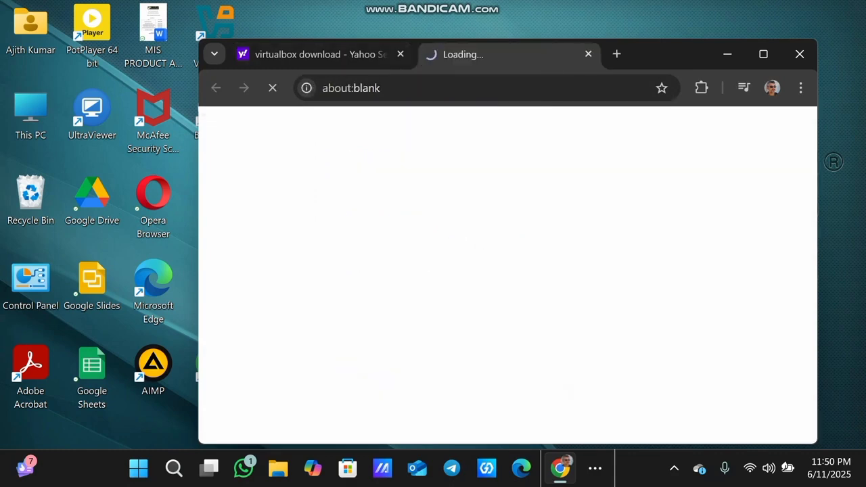
scroll(502, 282, "down", 1)
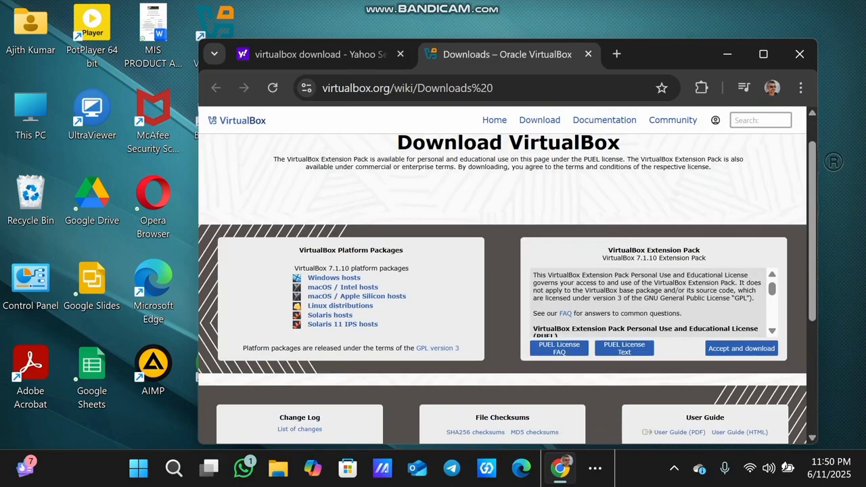
scroll(350, 248, "up", 2)
scroll(351, 248, "down", 1)
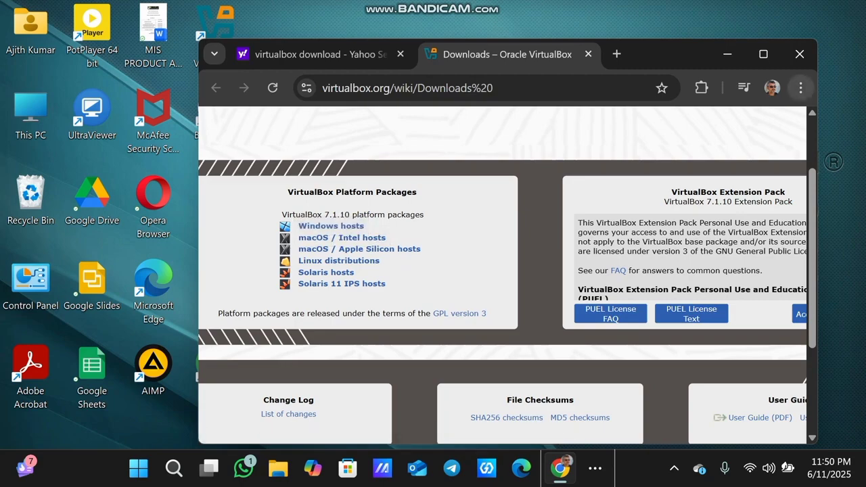
Show Chrome's download history listing VirtualBox-7.1.10-169112-Win.exe
left_click(800, 88)
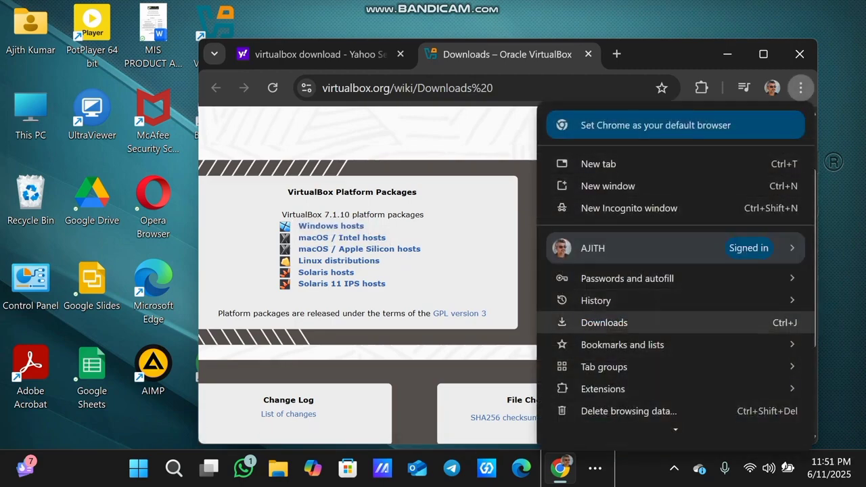
left_click(604, 323)
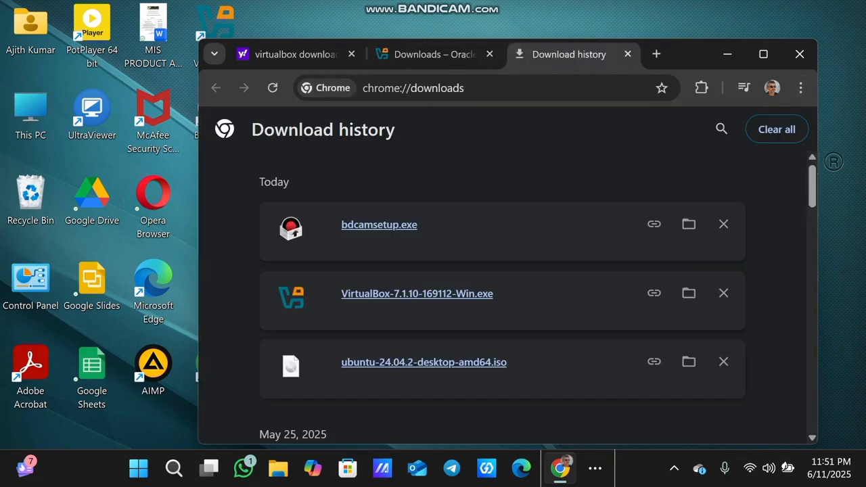
scroll(419, 291, "down", 1)
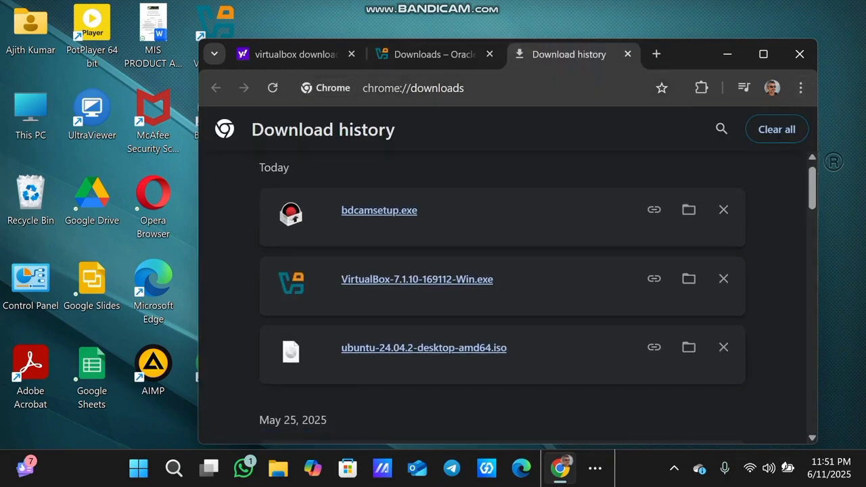
Search the web for 'ubuntu' in a new browser tab
left_click(656, 54)
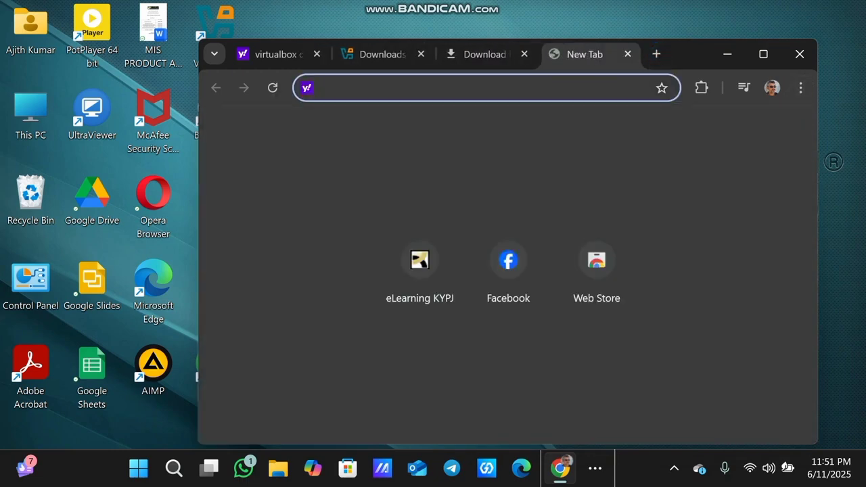
type("ubuntu")
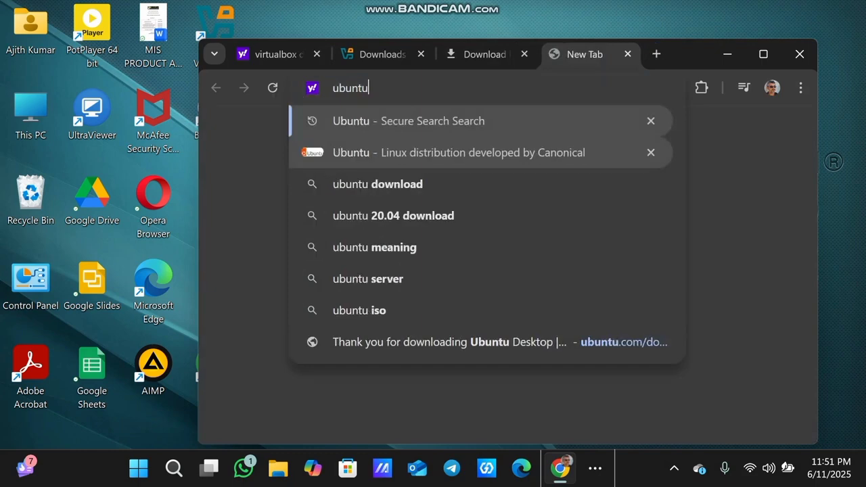
key("Return")
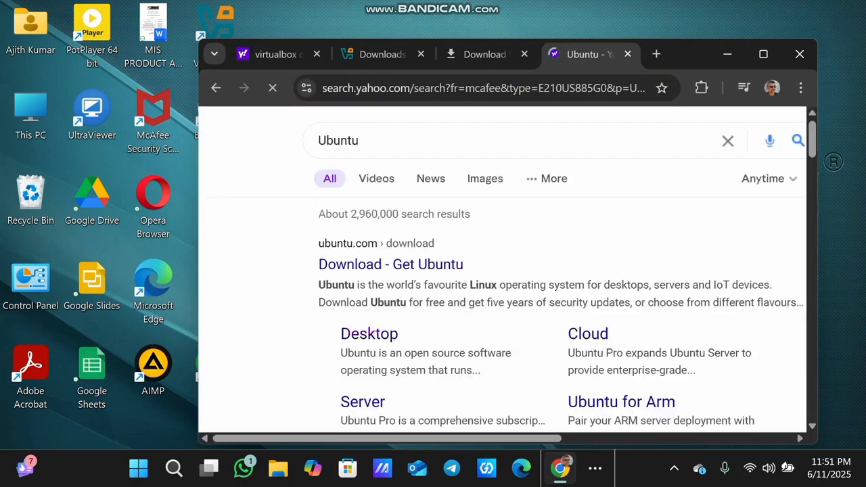
scroll(369, 203, "down", 2)
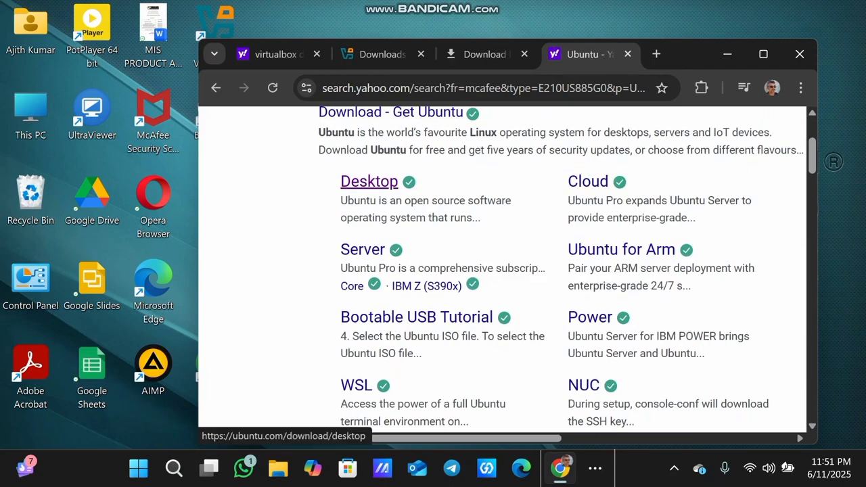
Open the Ubuntu Desktop download page offering Ubuntu 24.04.2 LTS for 64-bit PCs
left_click(369, 181)
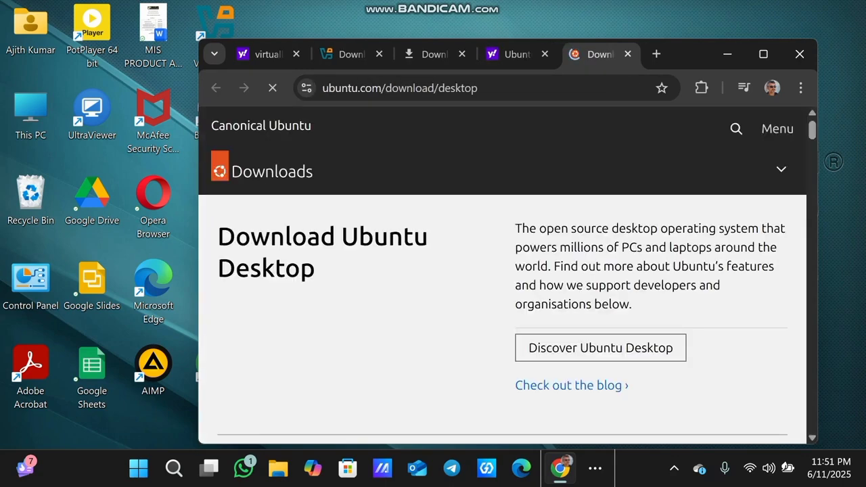
scroll(504, 271, "down", 4)
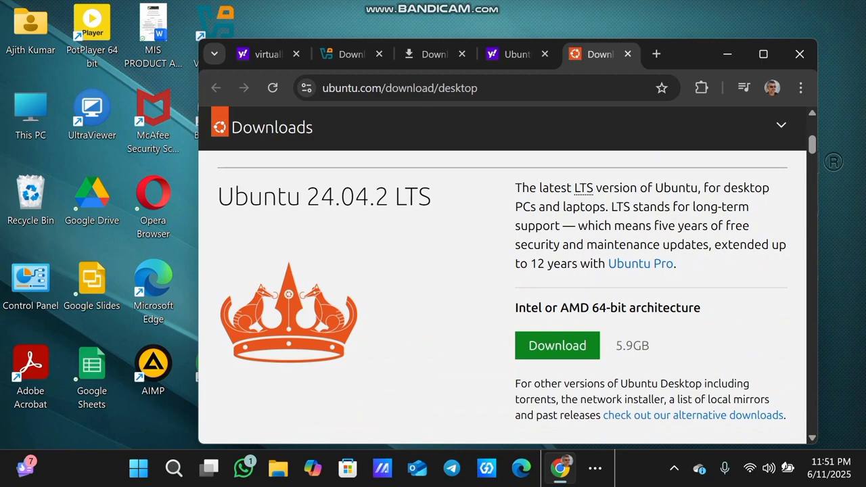
scroll(504, 271, "down", 1)
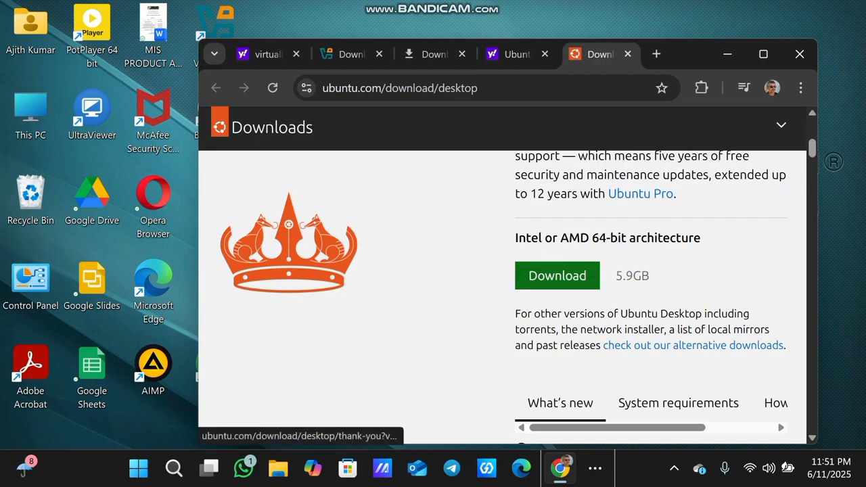
Confirm the Ubuntu 24.04.2 desktop ISO finished downloading, then minimize Chrome to the desktop
left_click(800, 88)
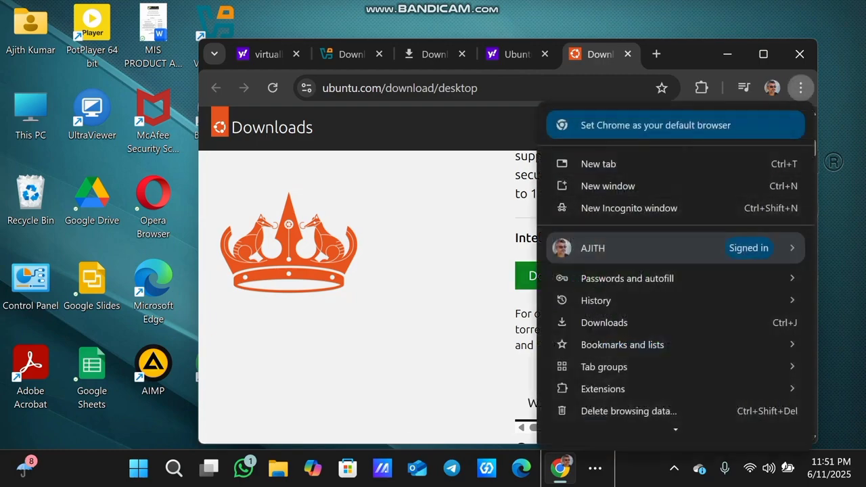
scroll(622, 257, "down", 3)
left_click(604, 261)
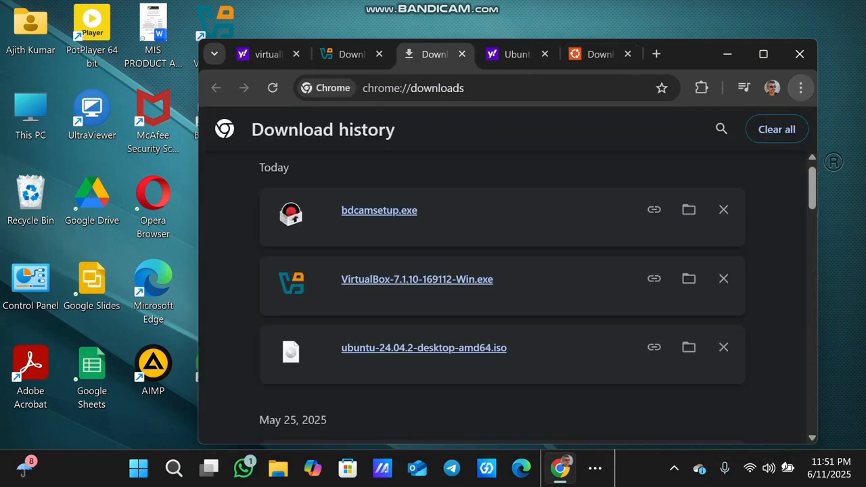
scroll(502, 298, "down", 1)
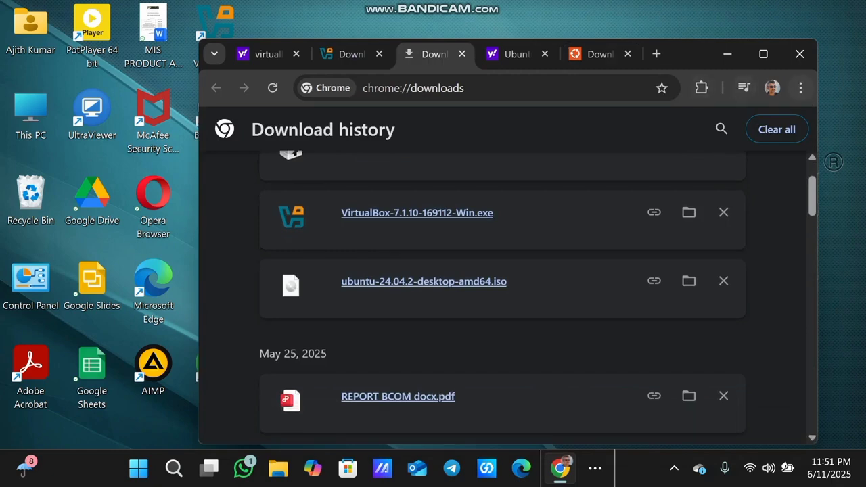
left_click(800, 88)
left_click(604, 323)
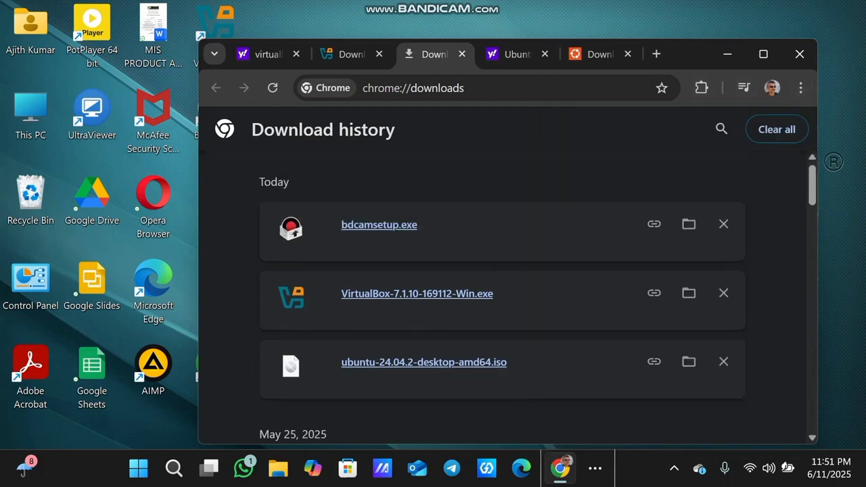
left_click(727, 54)
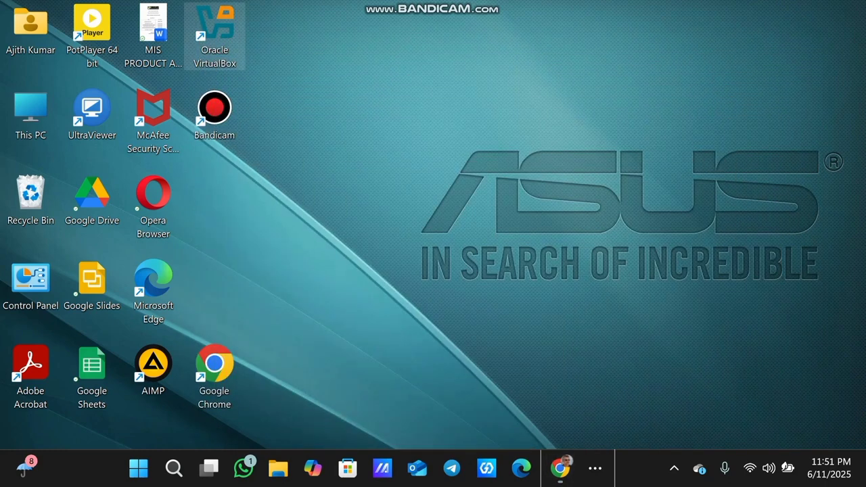
Launch Oracle VirtualBox and start a new virtual machine named 'ubuntu'
double_click(215, 34)
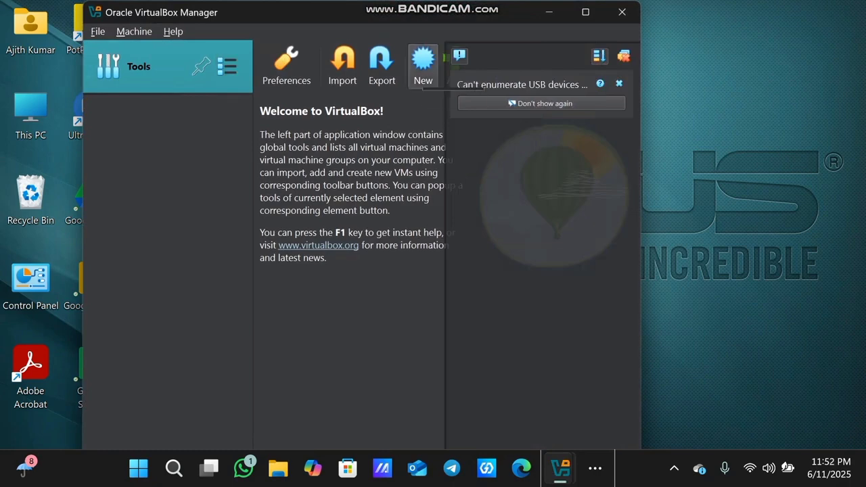
left_click(423, 65)
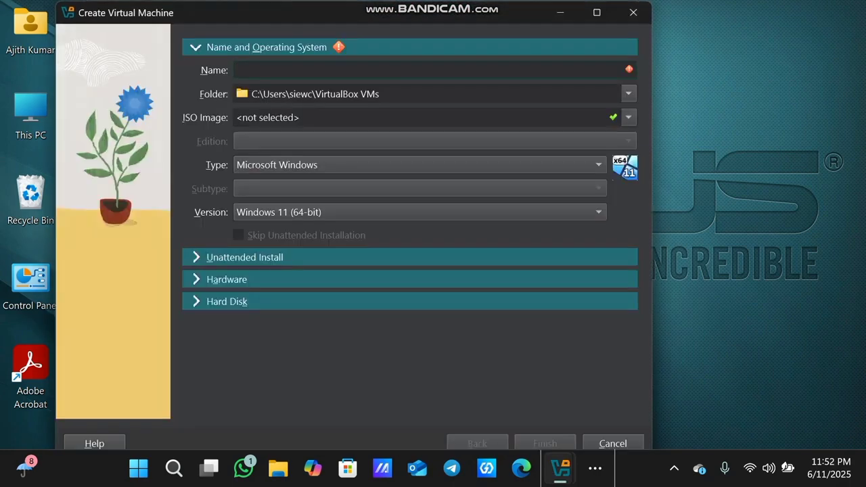
type("u")
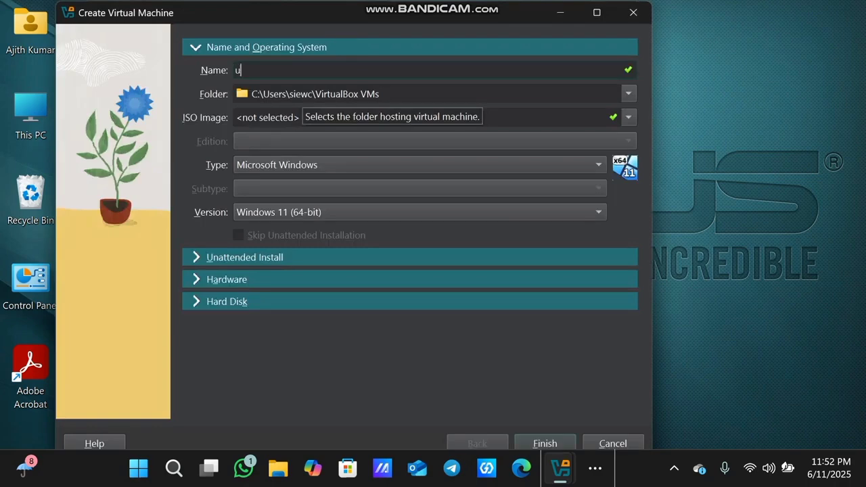
type("buntu")
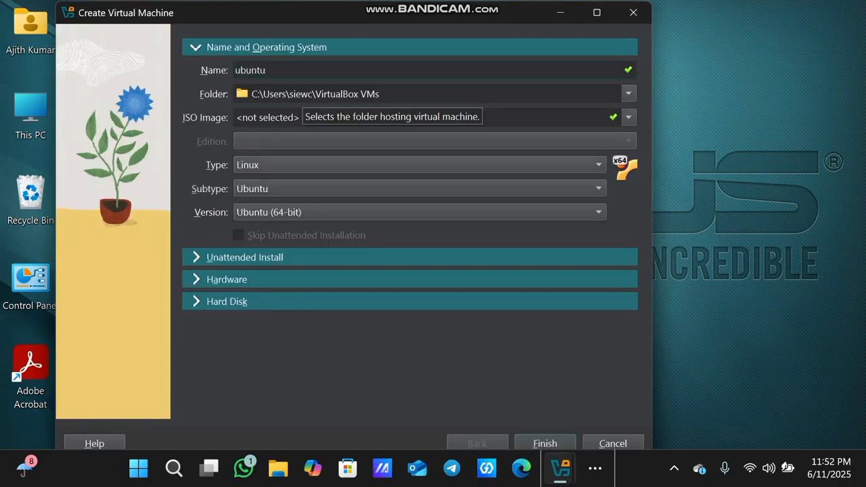
Attach ubuntu-24.04.2-desktop-amd64.iso from Downloads as the installer image
left_click(267, 118)
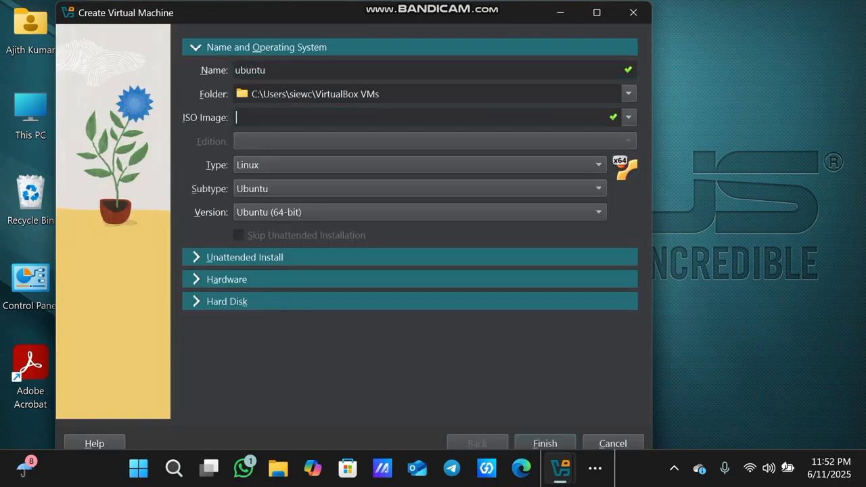
left_click(628, 117)
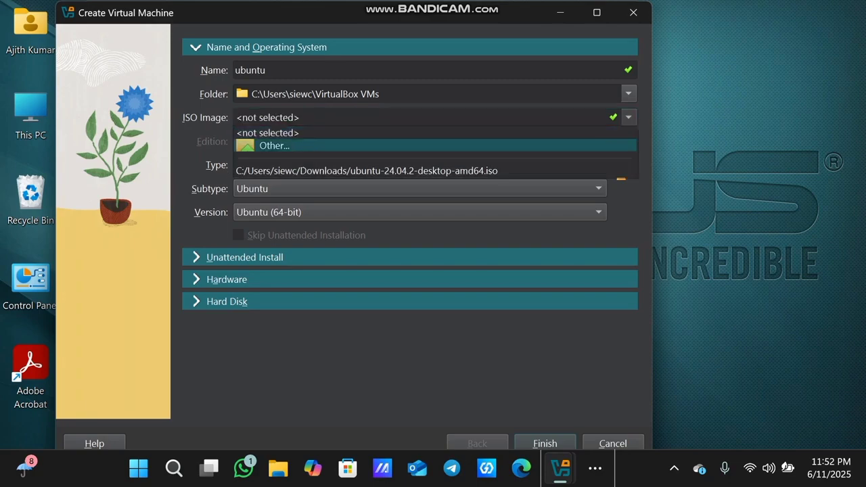
left_click(274, 145)
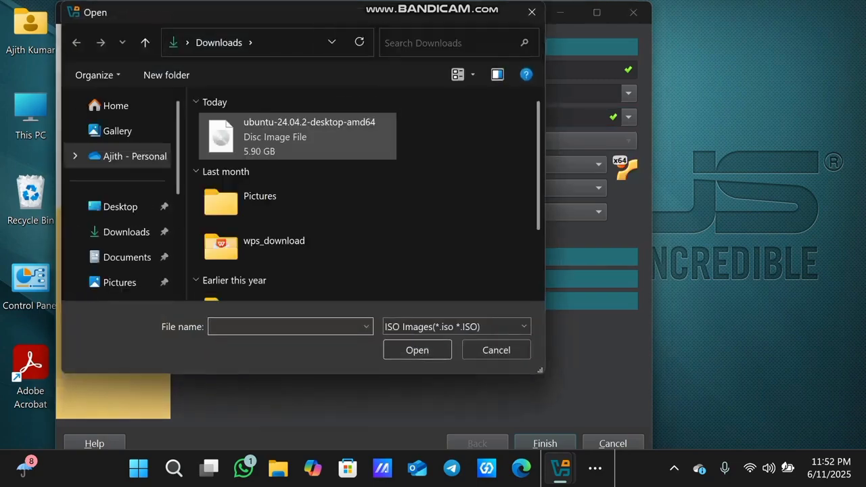
left_click(268, 132)
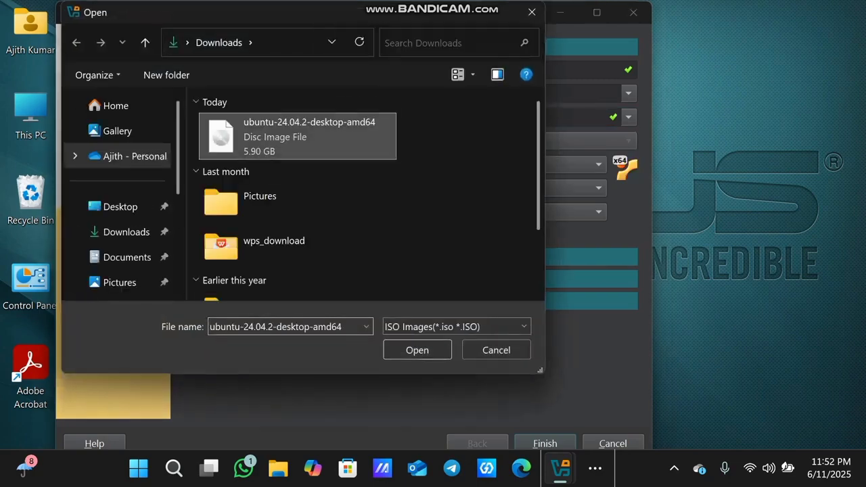
key("Return")
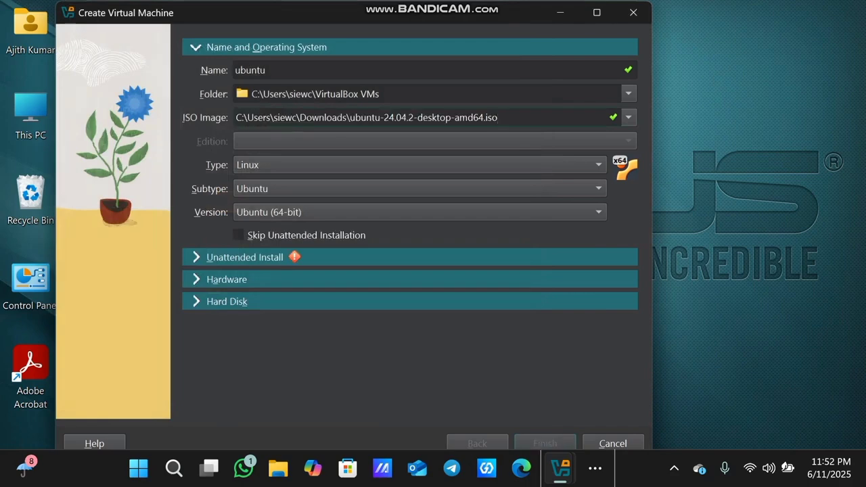
Set a custom unattended-install username and a matching four-digit password in both password fields
left_click(245, 257)
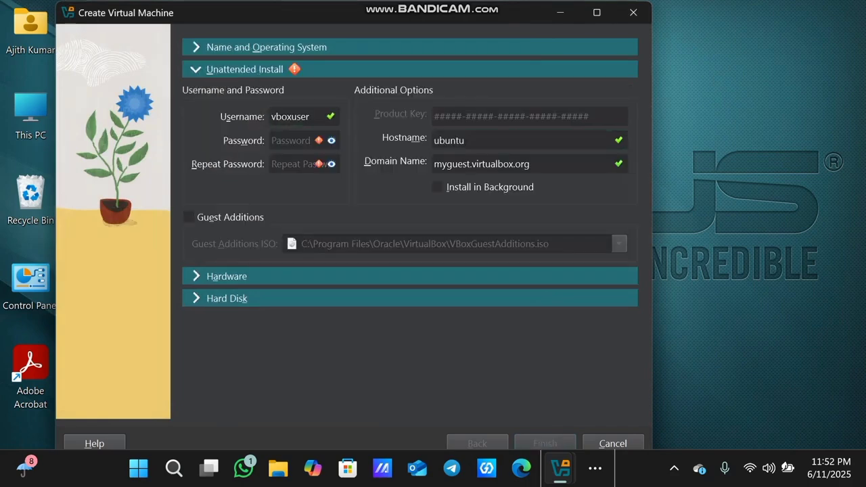
key("BackSpace")
key("BackSpace")
key("BackSpace")
key("BackSpace")
key("BackSpace")
key("BackSpace")
key("BackSpace")
key("BackSpace")
type("leo")
key("Tab")
type("1234")
key("Tab")
type("1234")
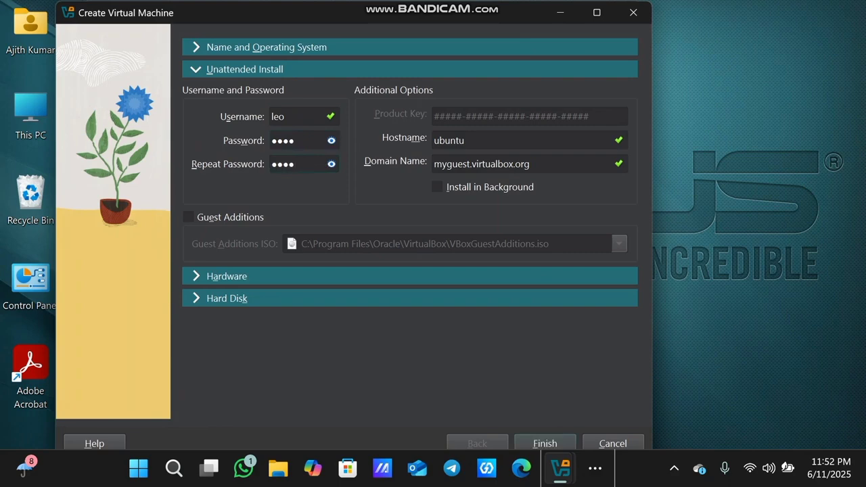
left_click(227, 276)
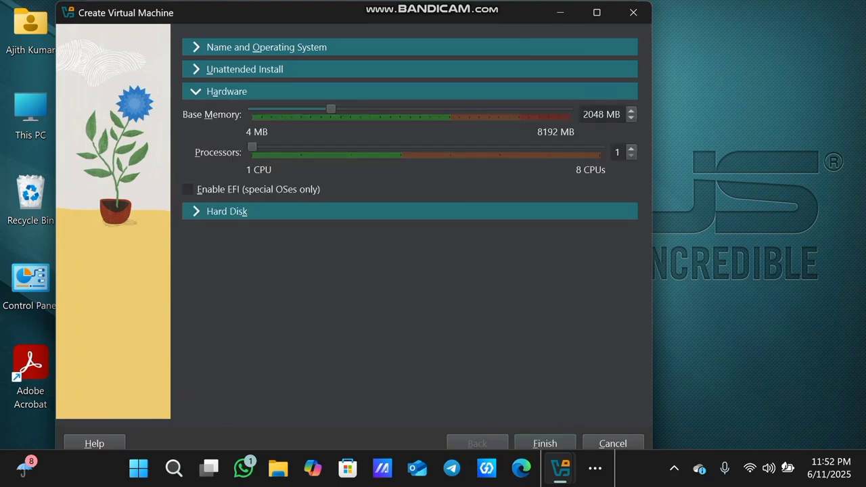
Set 3 processors and 5027 MB base memory, then show the 25 GB hard disk options
left_click_drag(252, 147, 351, 147)
left_click_drag(331, 109, 445, 109)
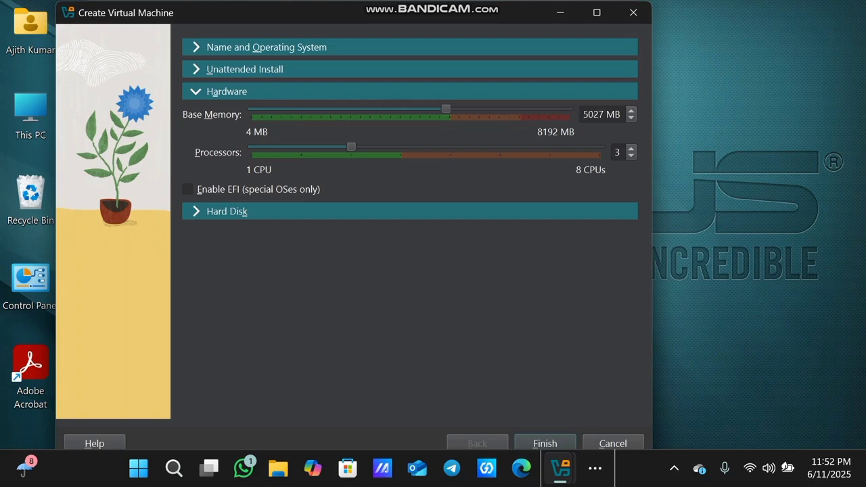
left_click(227, 211)
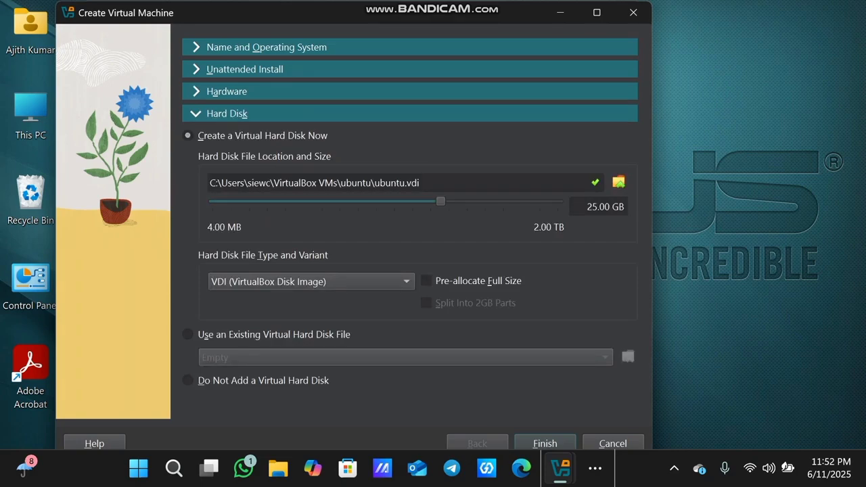
Finish the ubuntu VM wizard and dismiss the 'Failed to open a session' error
left_click(545, 443)
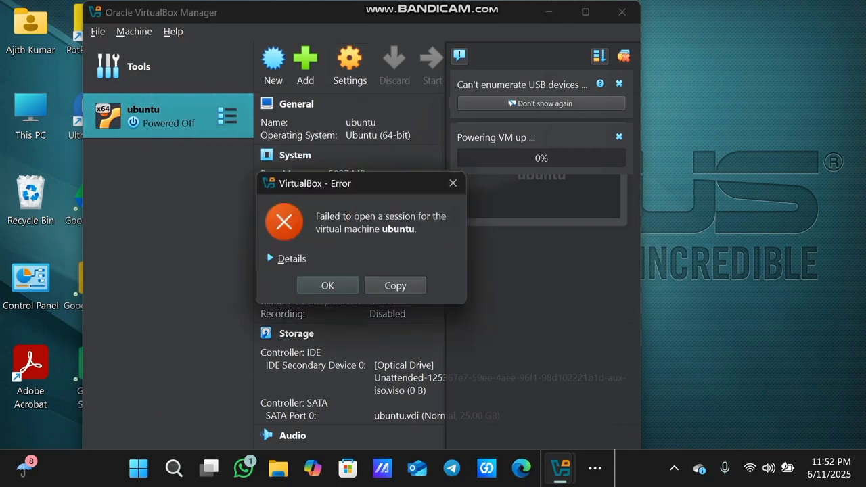
key("Return")
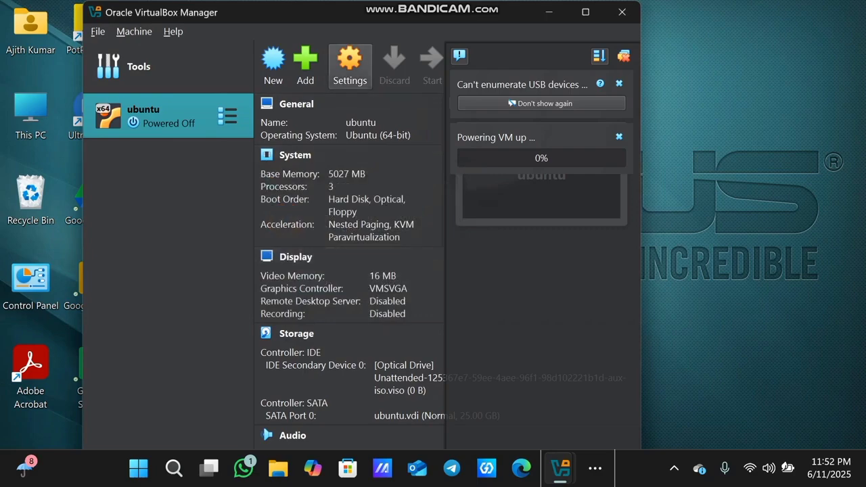
Inspect the ubuntu VM's Display settings (16 MB, VMSVGA) and close them without changes
left_click(350, 65)
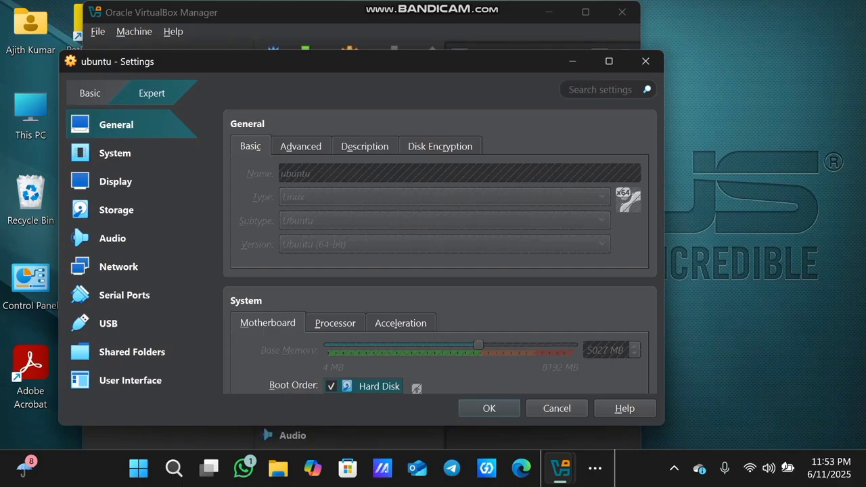
left_click(116, 181)
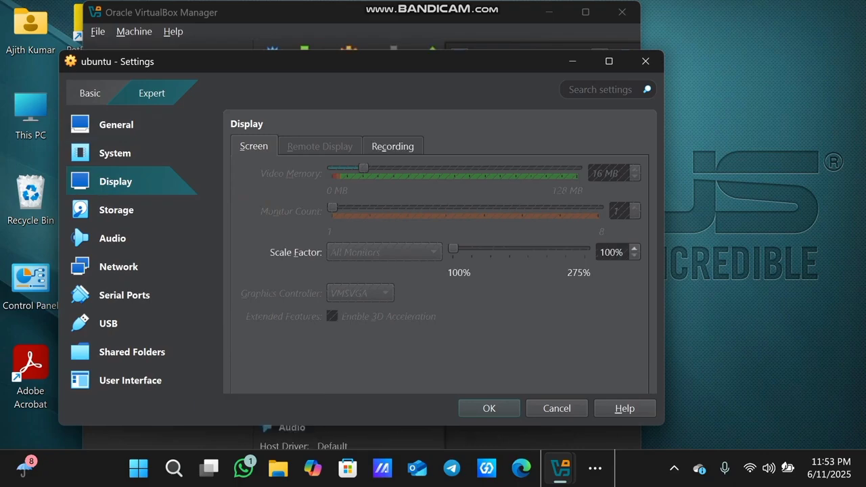
left_click(645, 61)
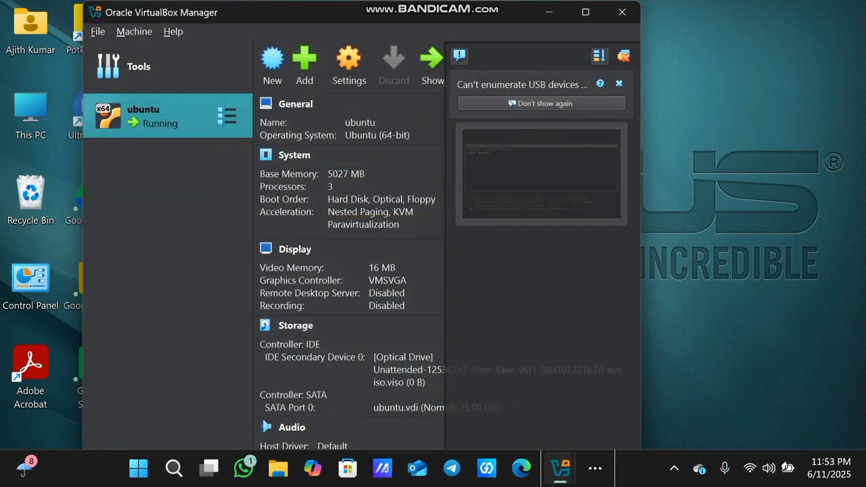
Browse the ubuntu VM's views list, preview options and Machine menu without changing anything
left_click(226, 116)
left_click(560, 468)
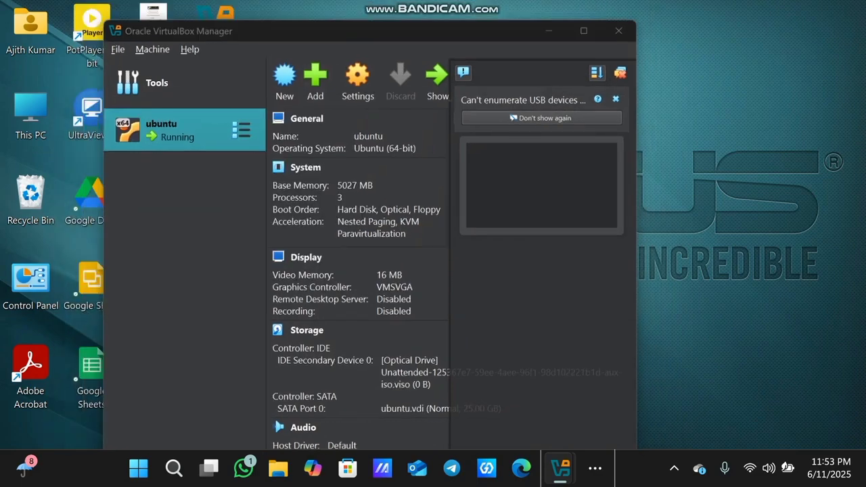
left_click(560, 468)
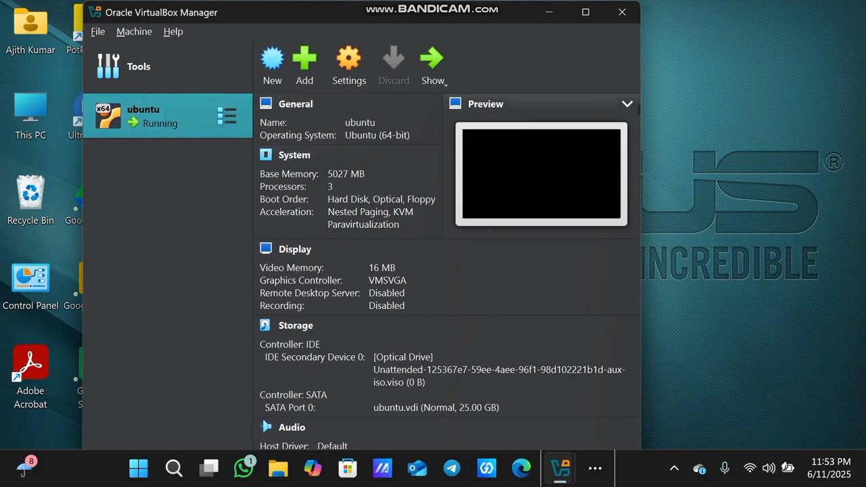
right_click(558, 173)
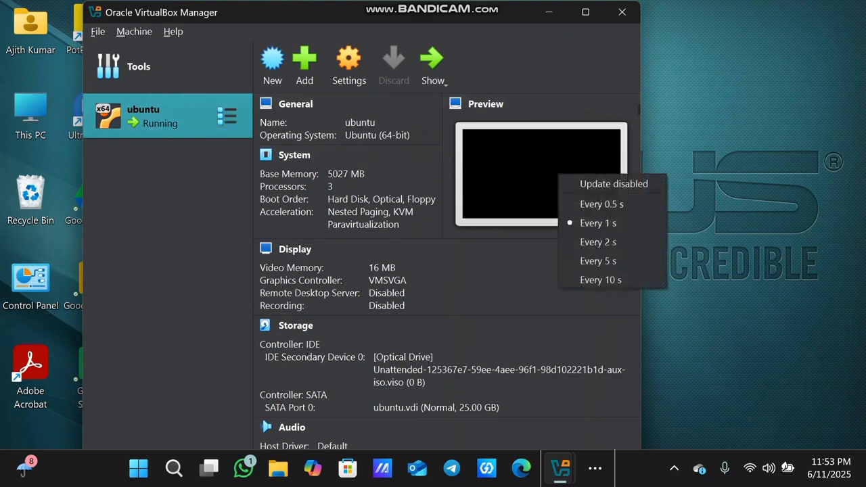
left_click(133, 32)
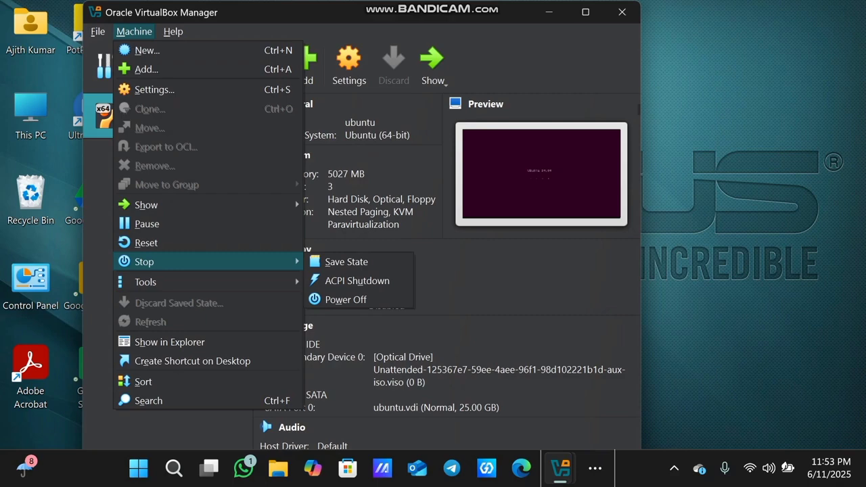
left_click(134, 32)
Bring the running ubuntu VM's console window forward, showing the Ubuntu 24.04 boot screen
double_click(162, 111)
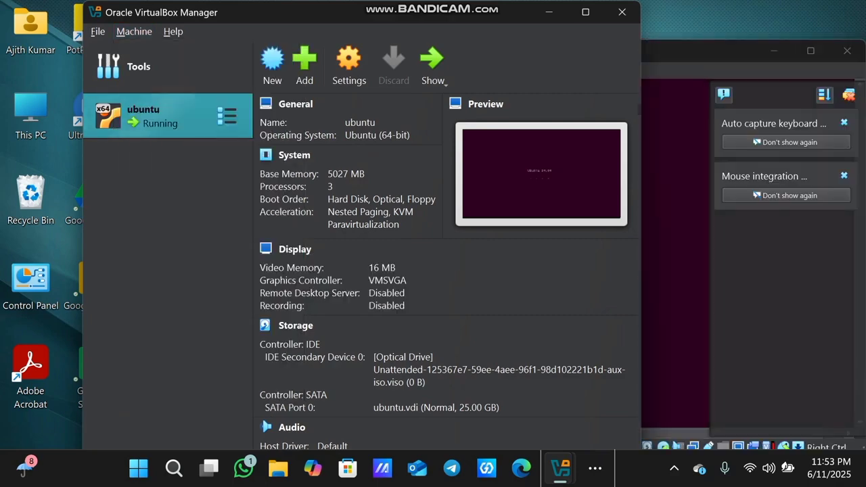
left_click(226, 116)
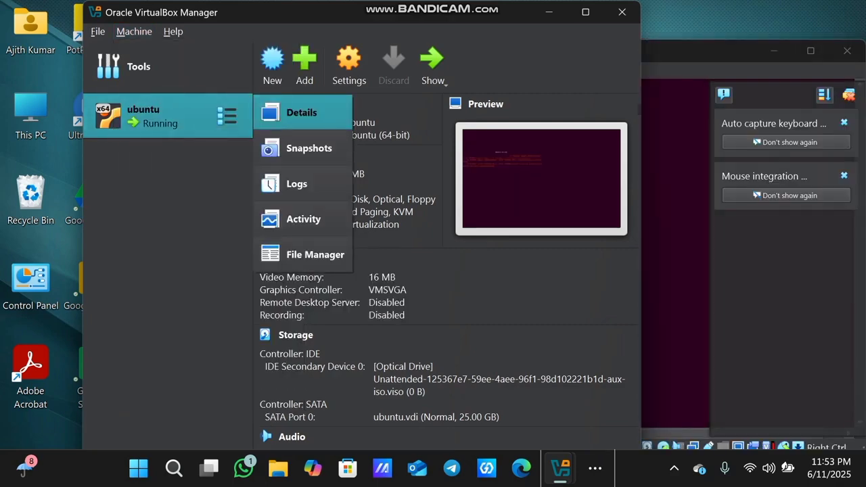
left_click(676, 257)
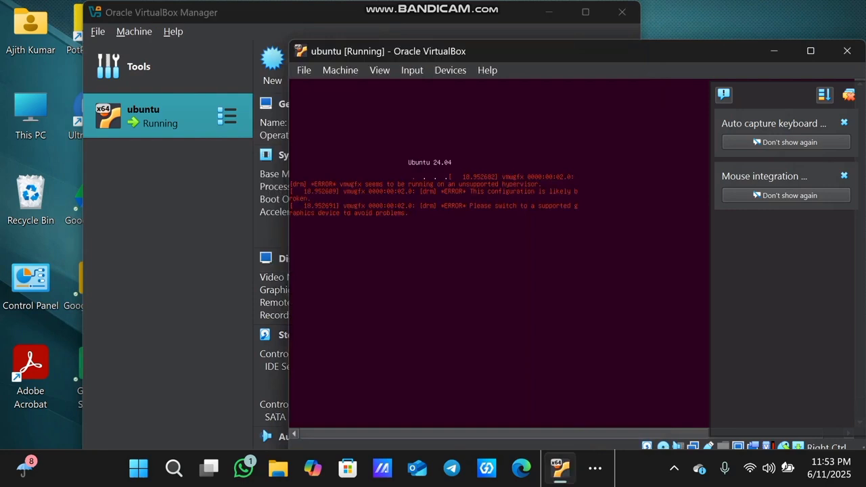
Power off the running ubuntu VM through File > Close with 'Power off the machine'
left_click(340, 69)
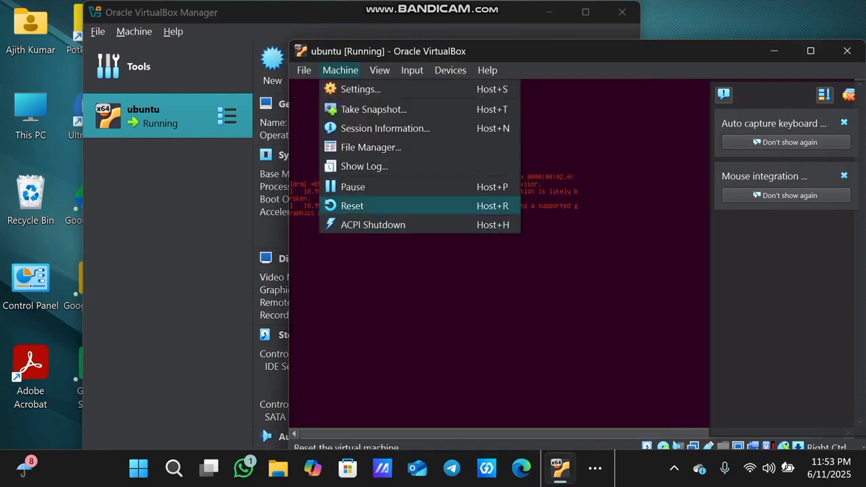
left_click(373, 225)
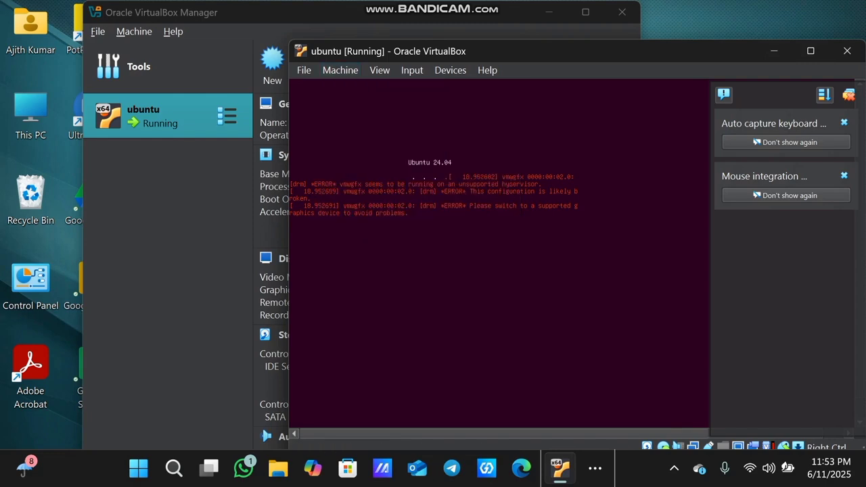
left_click(303, 70)
left_click(330, 130)
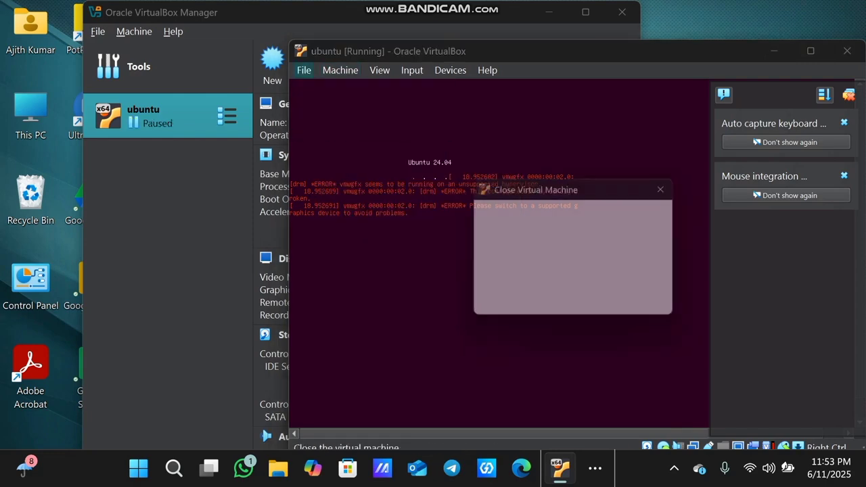
left_click(536, 277)
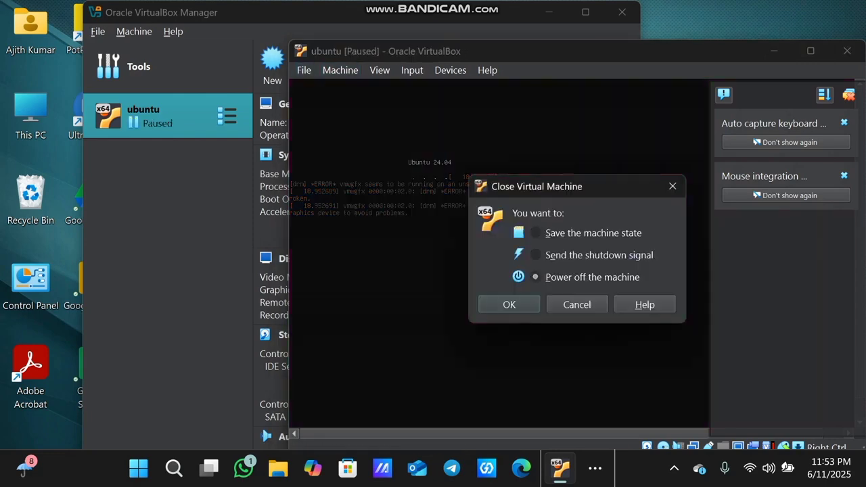
left_click(510, 304)
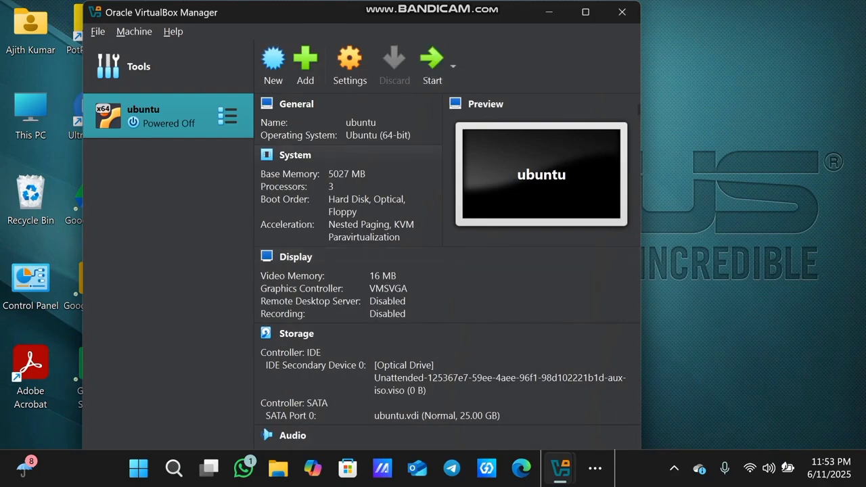
Set the ubuntu VM's display to 128 MB video memory, VBoxSVGA controller and 2 monitors
left_click(349, 66)
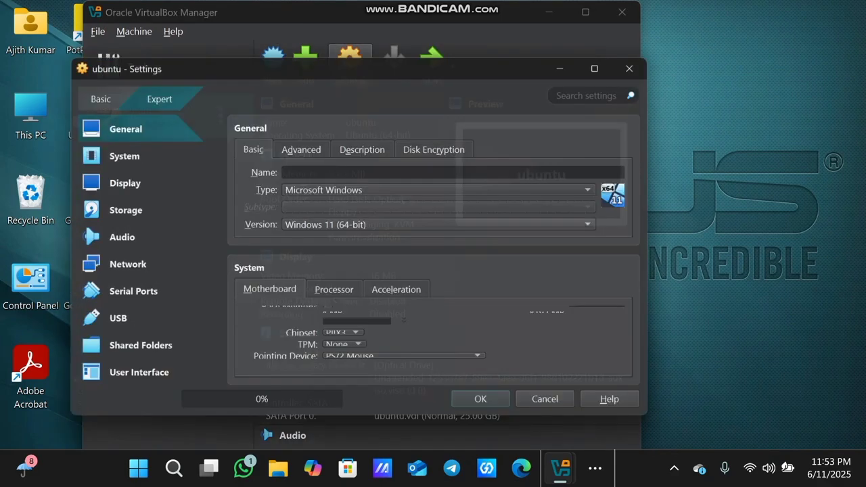
left_click(116, 182)
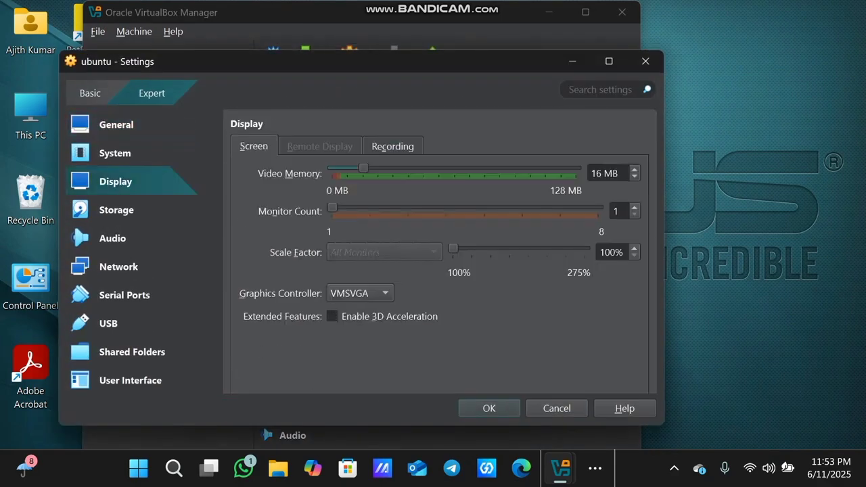
left_click_drag(363, 168, 576, 167)
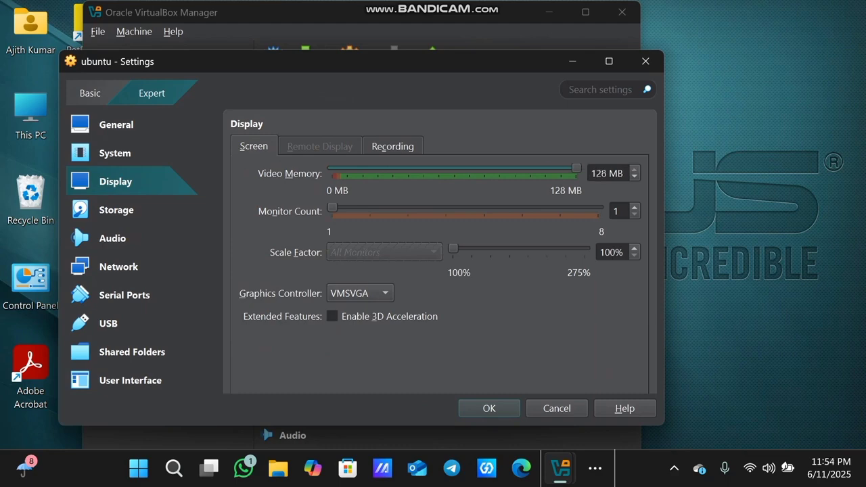
left_click(359, 293)
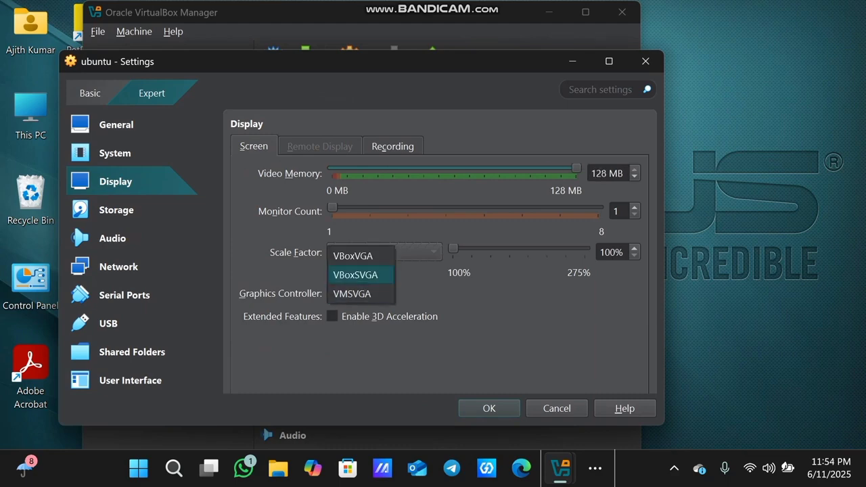
left_click(356, 275)
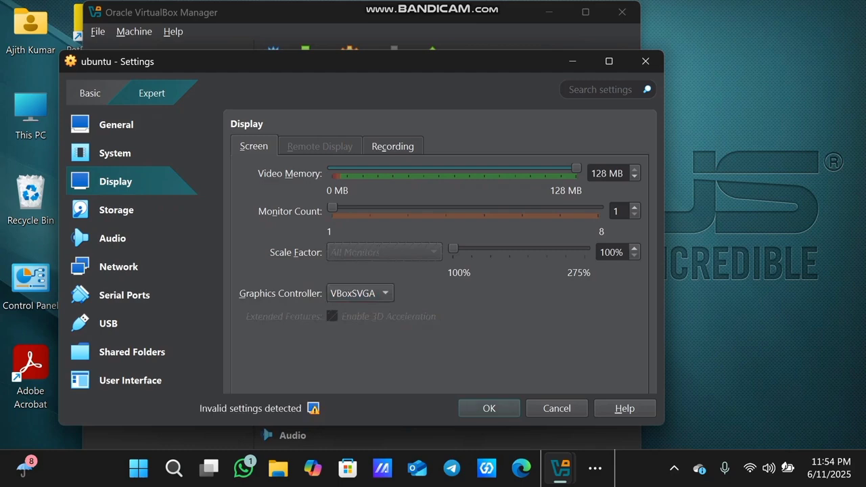
left_click_drag(332, 208, 370, 208)
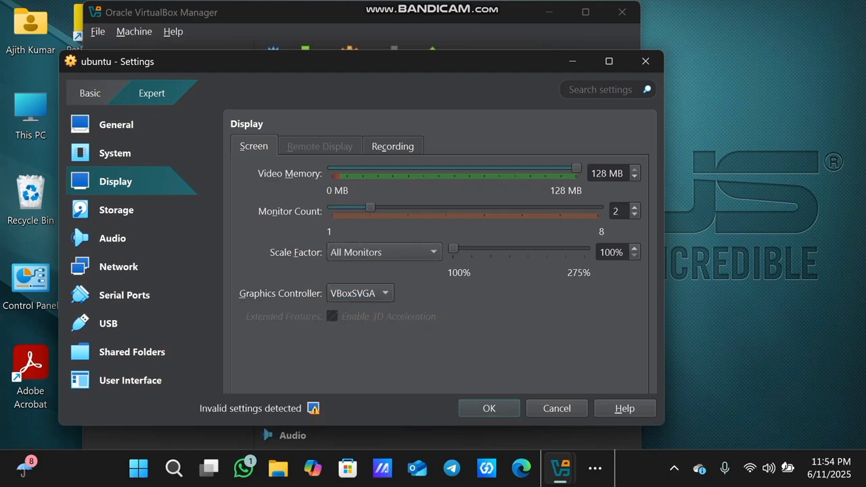
left_click(489, 408)
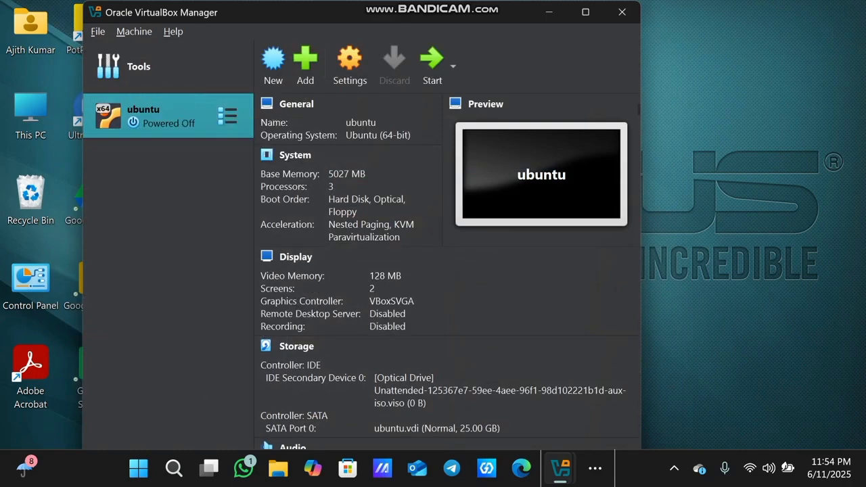
Start the ubuntu VM and switch between the booting VM and Manager windows
left_click(431, 66)
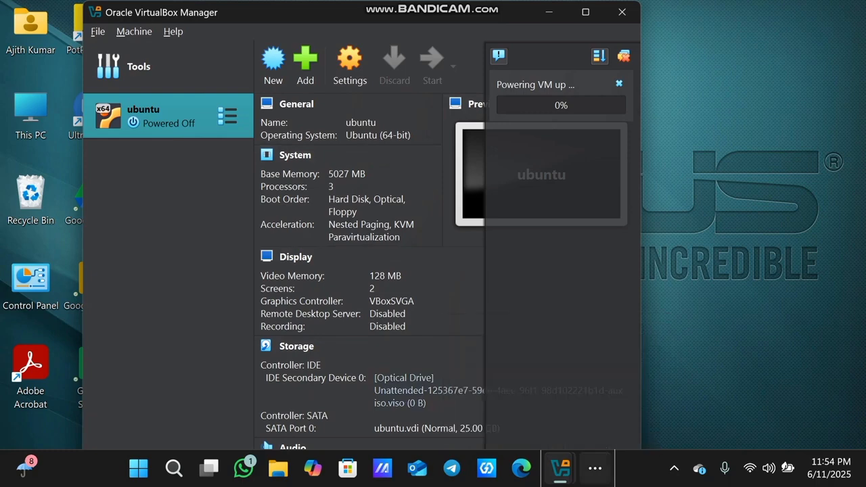
left_click(595, 468)
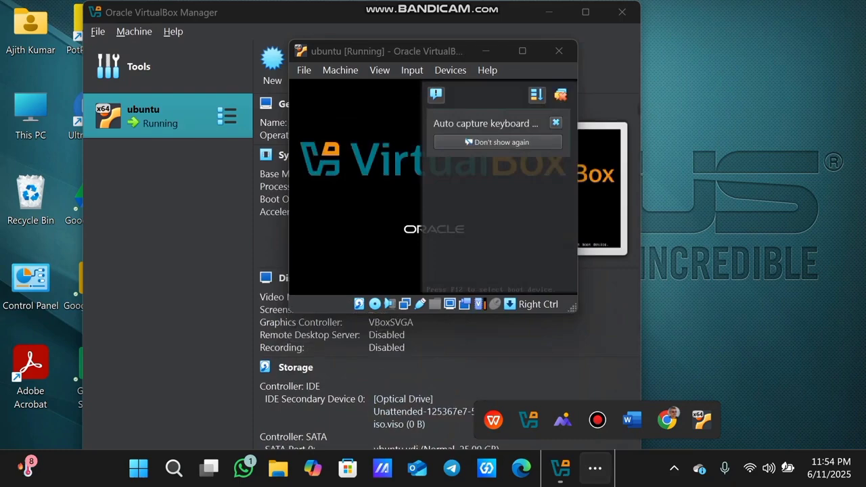
left_click(522, 51)
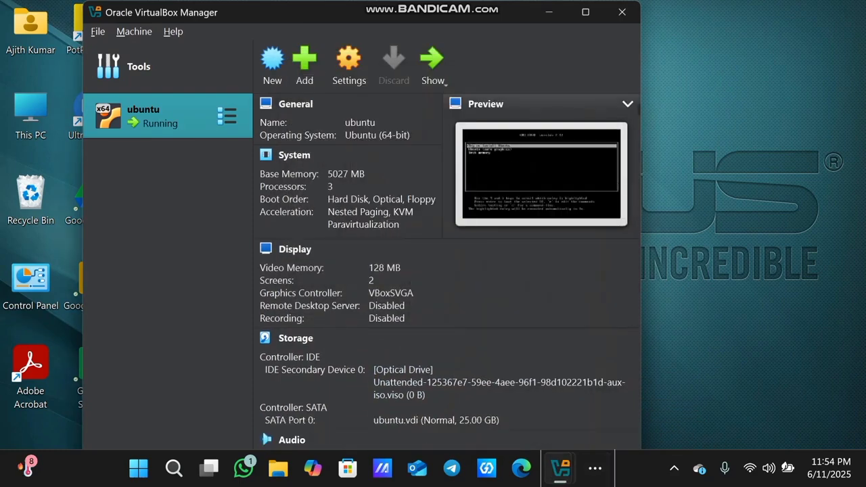
left_click(548, 12)
left_click(560, 468)
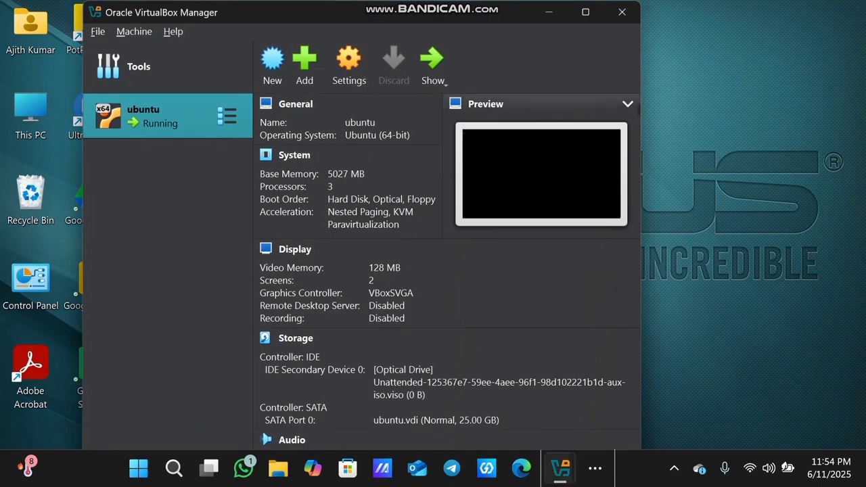
left_click(209, 468)
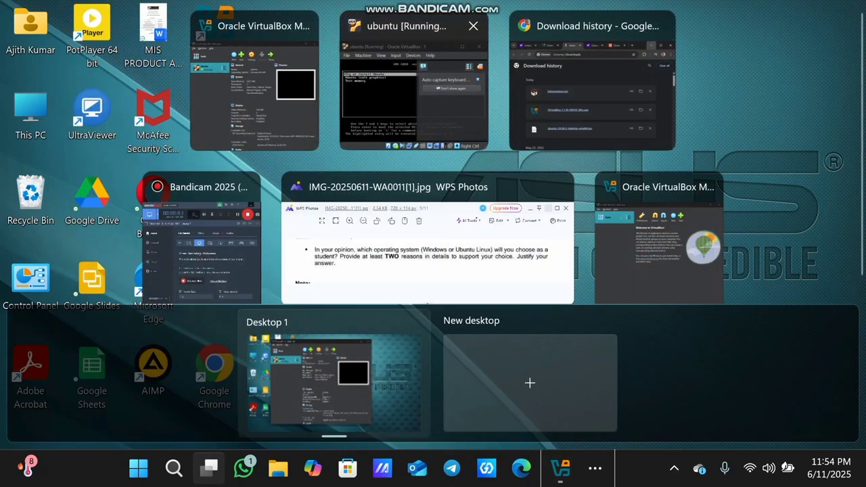
left_click(413, 94)
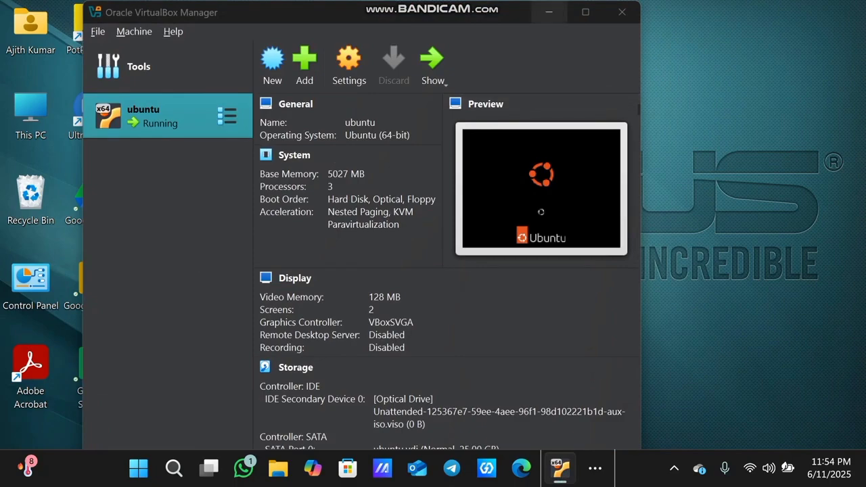
Bring the running VM's window to the front and dismiss its notification panel
left_click(549, 12)
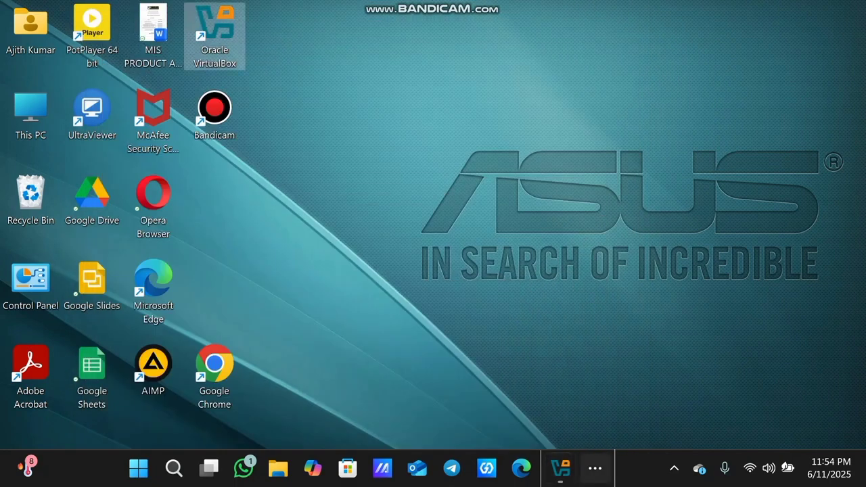
mouse_move(560, 468)
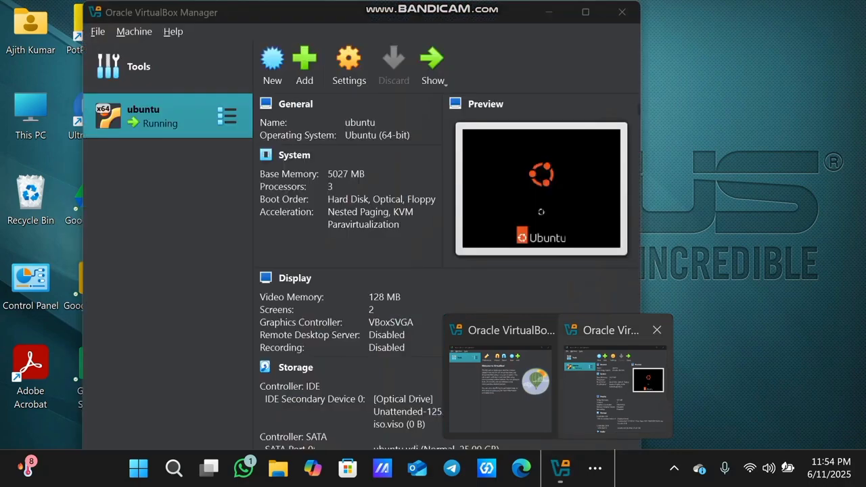
left_click(615, 386)
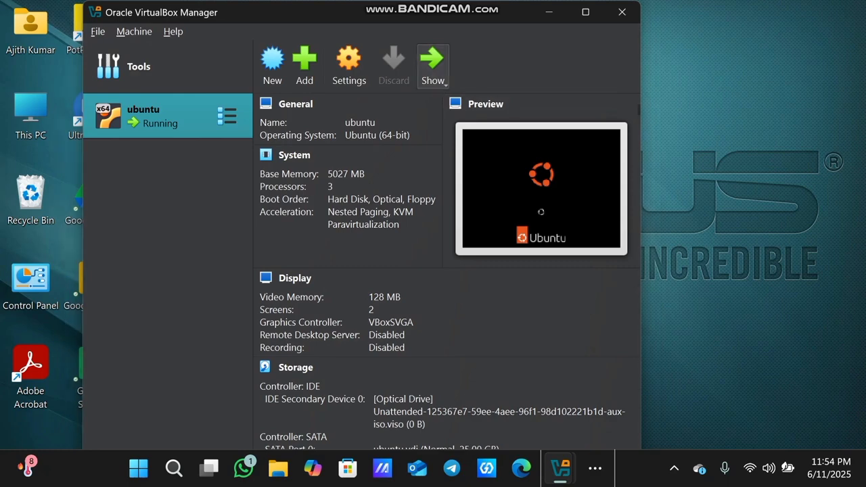
left_click(431, 64)
left_click(626, 95)
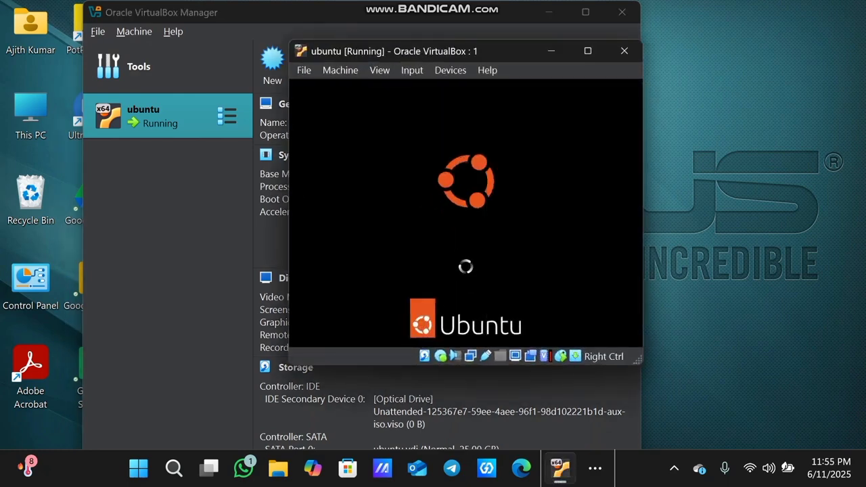
Widen and maximize the VM window while Ubuntu boots to the desktop, then restore and minimize it
left_click_drag(644, 147, 799, 147)
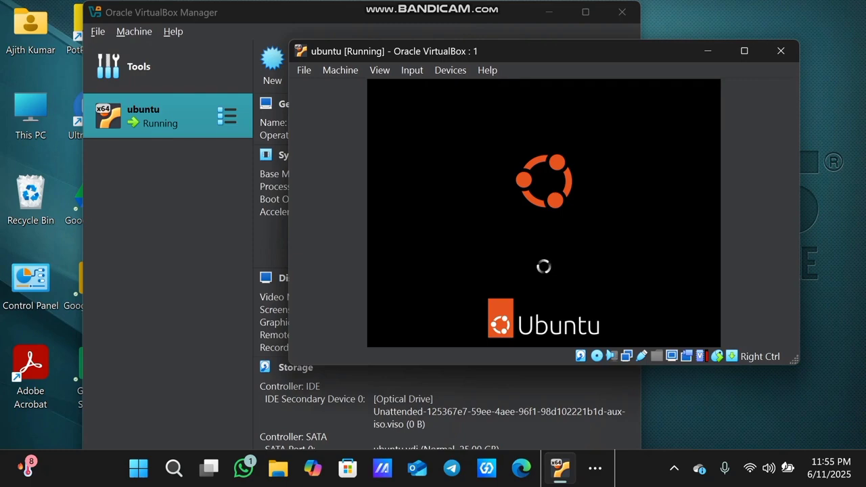
left_click(744, 51)
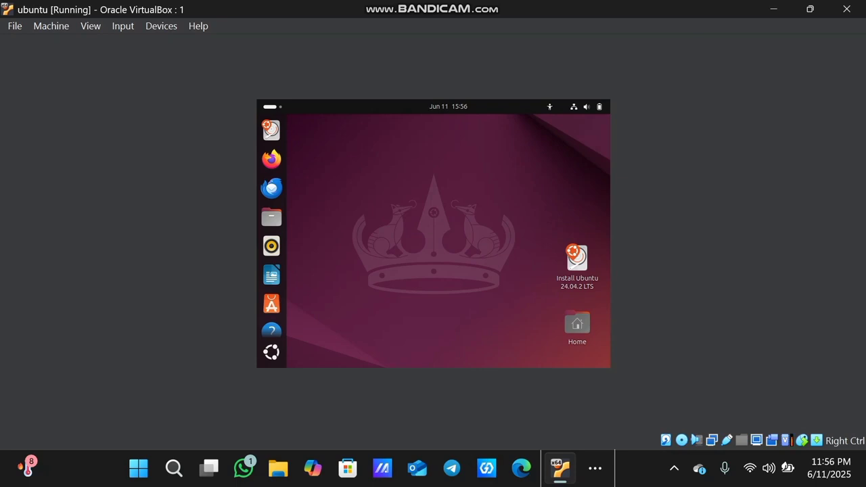
left_click_drag(477, 10, 379, 33)
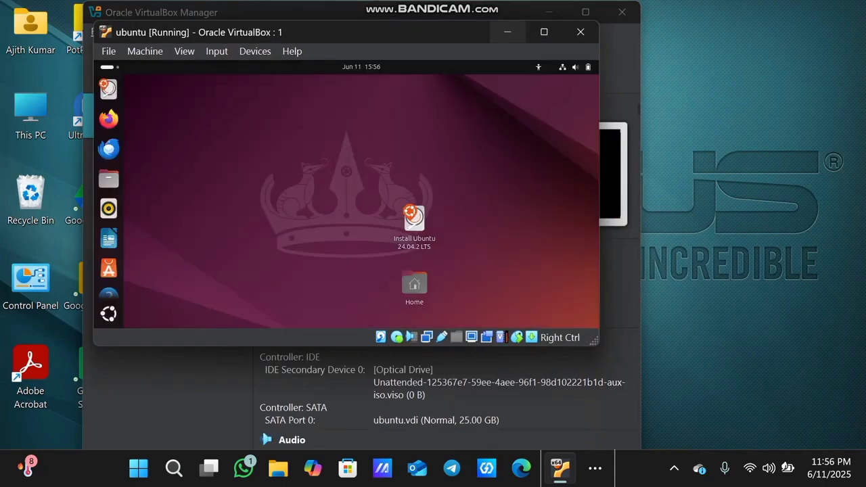
left_click(507, 32)
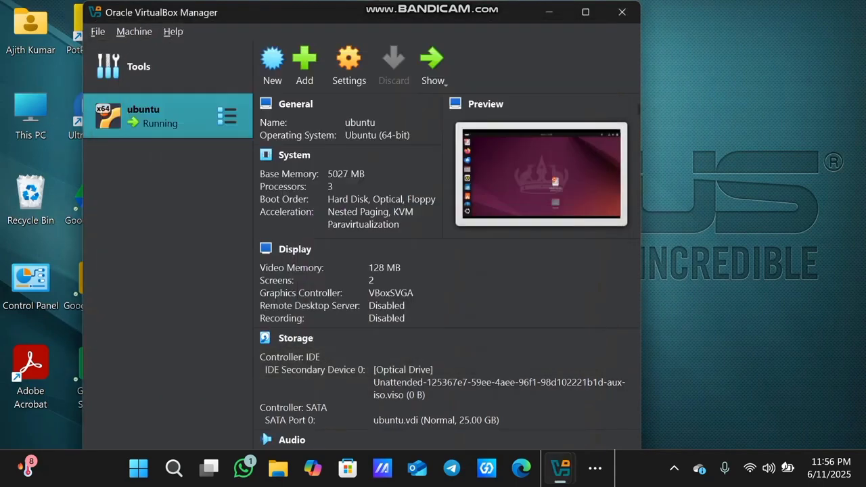
Switch to WPS Photos showing image 9 of 11, the Windows-or-Ubuntu question
left_click(595, 468)
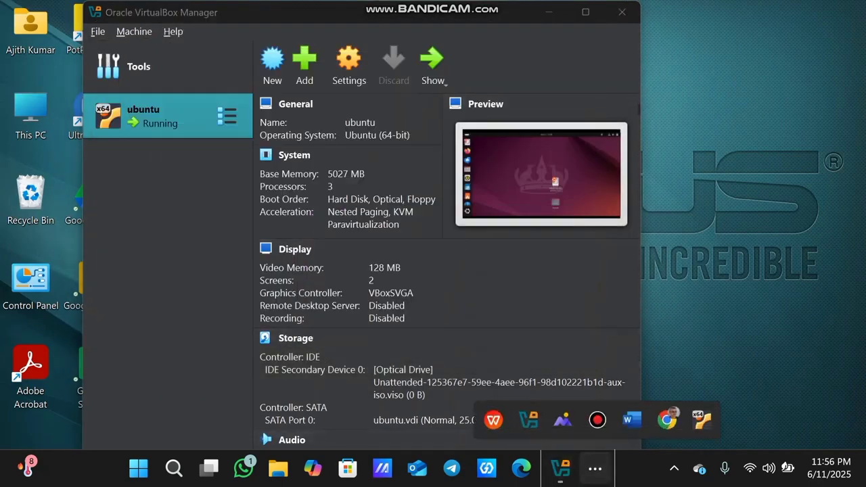
left_click(562, 419)
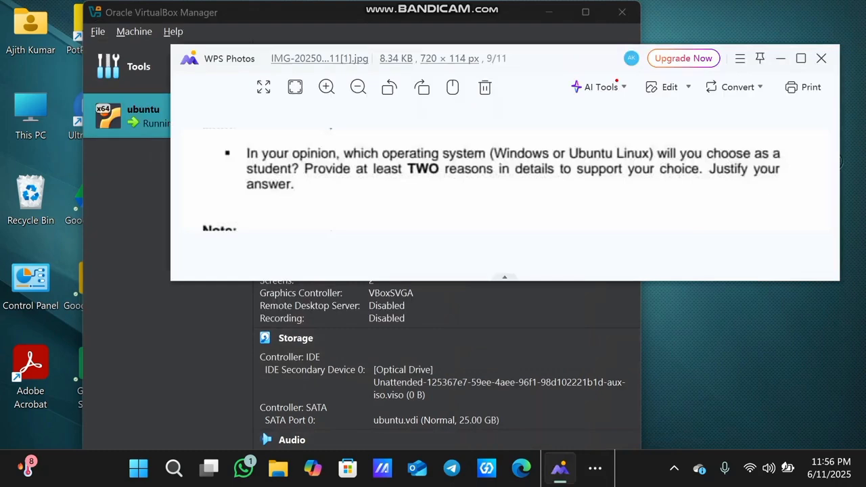